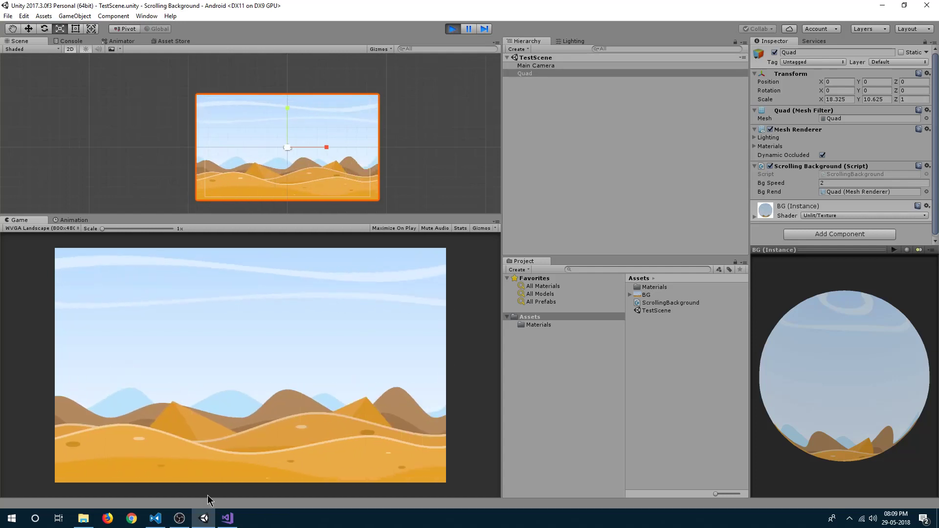
# Set Bg Speed on the Scrolling Background component to 0.2 while the game runs
pyautogui.click(836, 183)
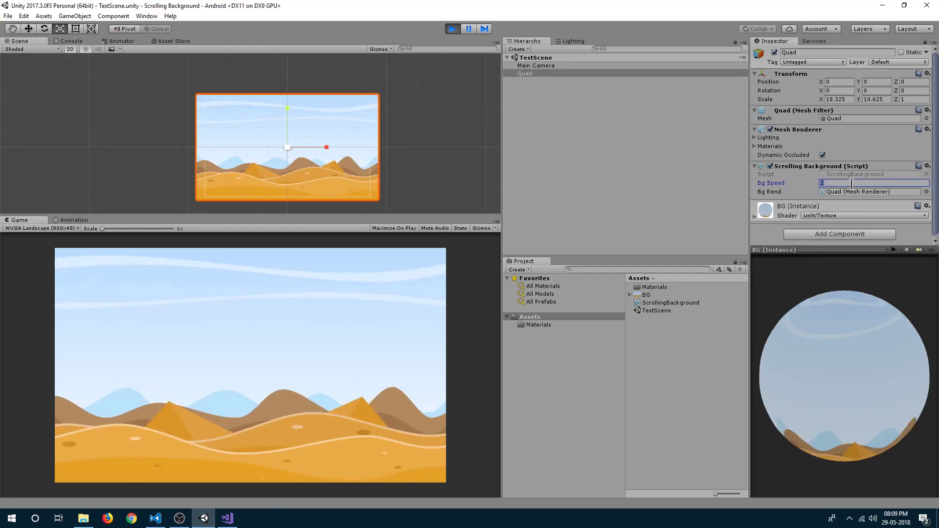
pyautogui.write('0.2')
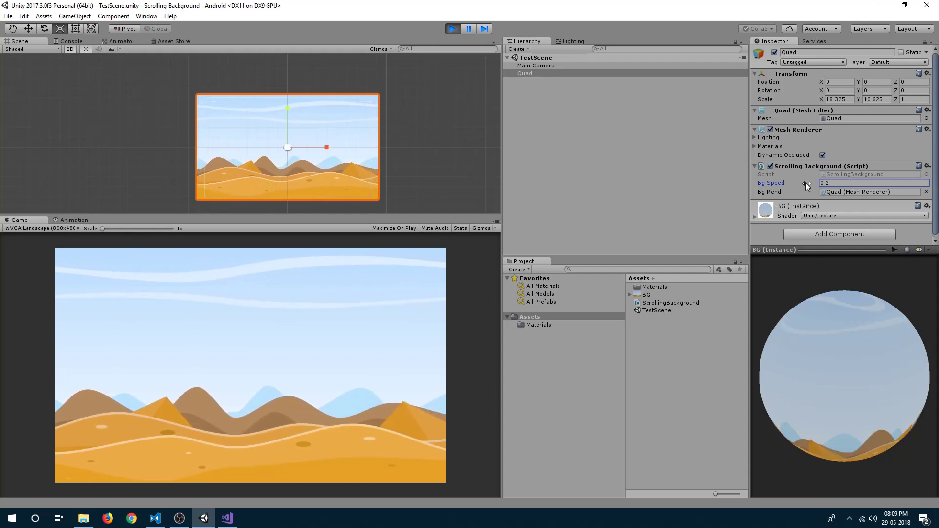
pyautogui.moveTo(811, 183)
pyautogui.mouseDown()
pyautogui.moveTo(822, 185)
pyautogui.moveTo(803, 185)
pyautogui.mouseUp()
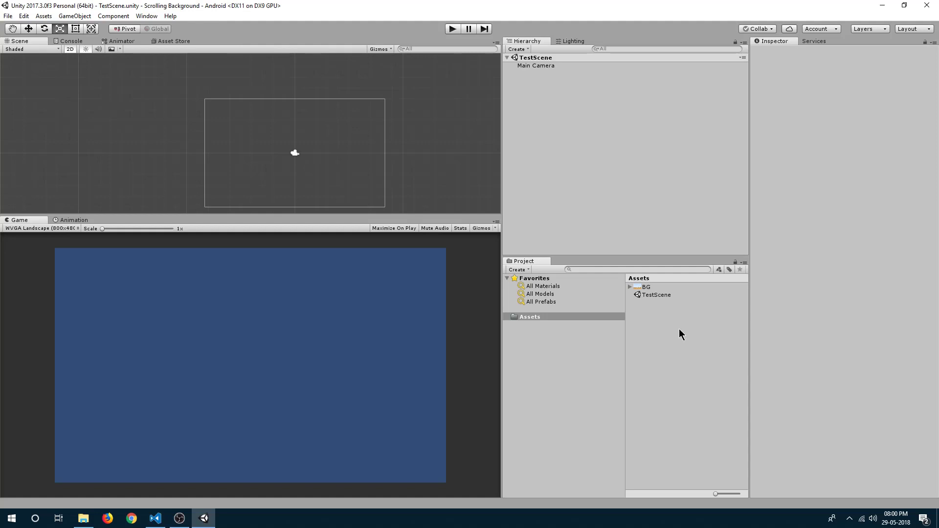
# Glance at the BG image's import settings, then create a Quad 3D object in TestScene
pyautogui.click(645, 288)
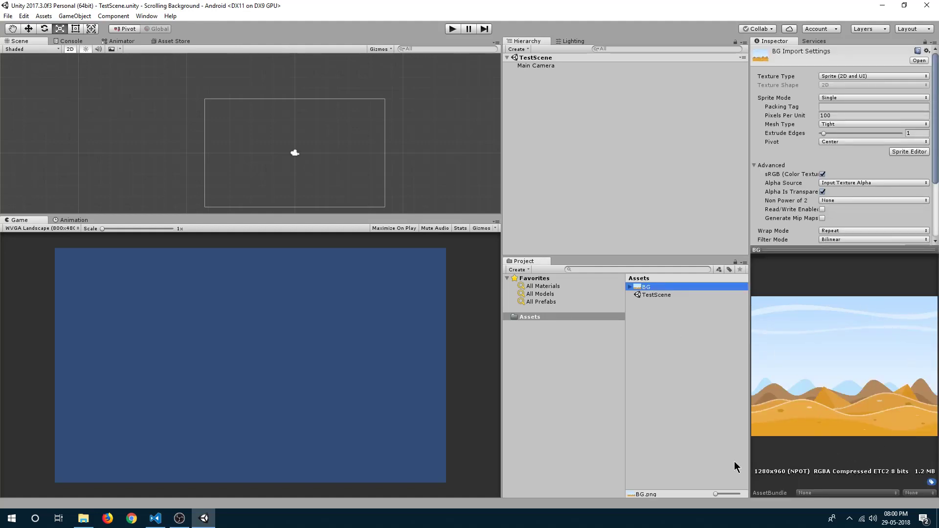
pyautogui.click(691, 365)
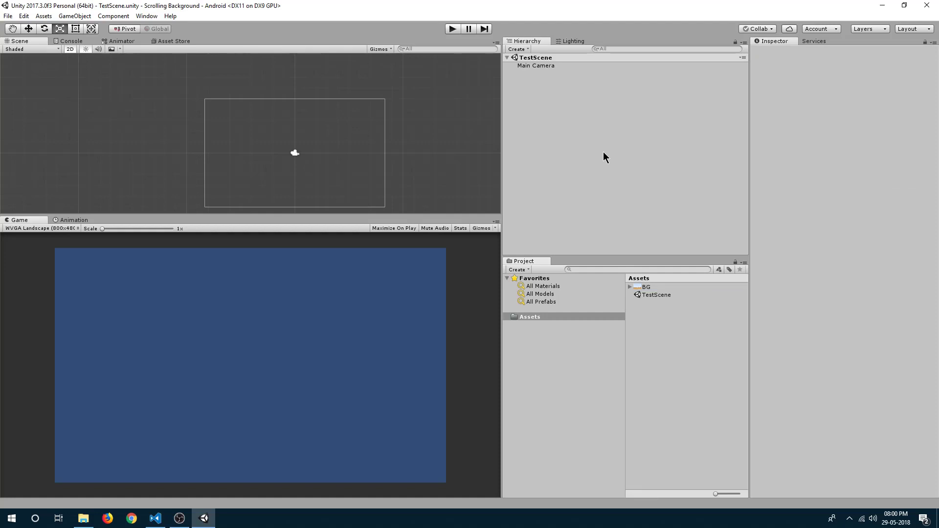
pyautogui.click(521, 49)
pyautogui.moveTo(535, 81)
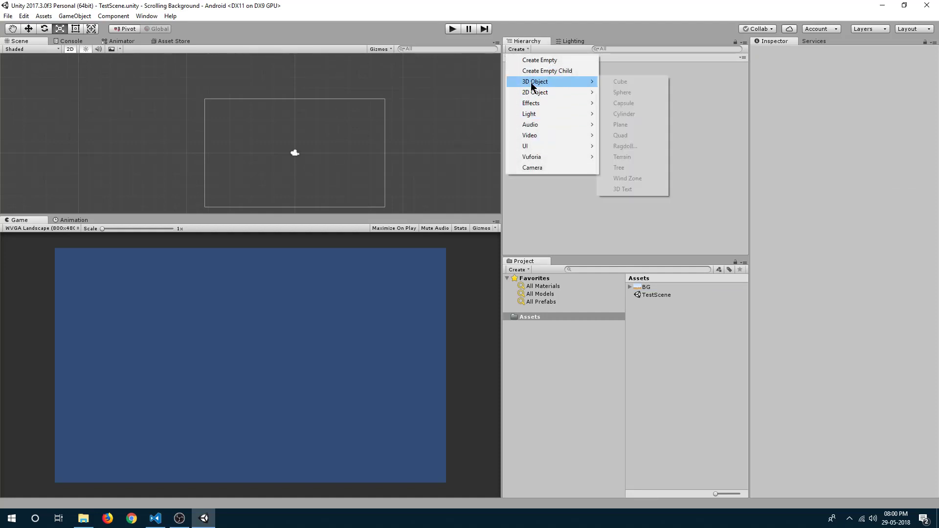
pyautogui.click(624, 136)
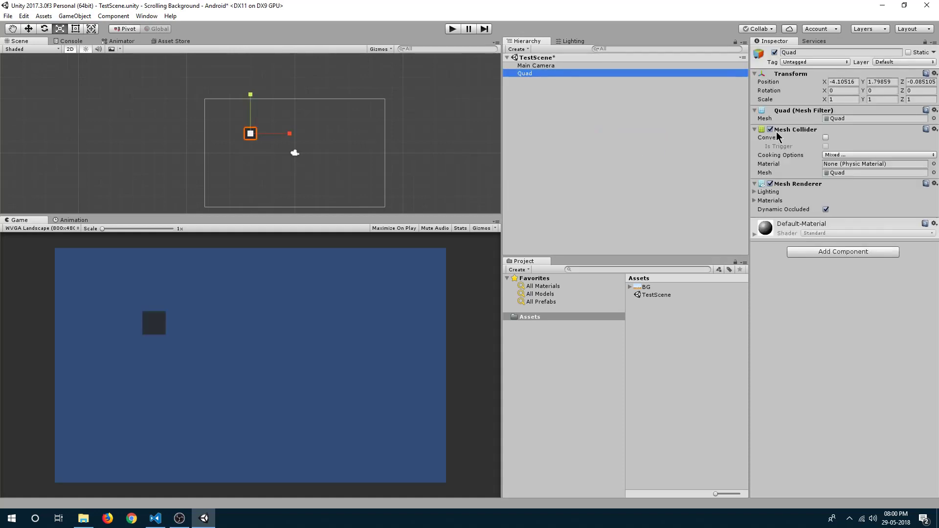
# Remove the quad's Mesh Collider and reset its Transform to the origin
pyautogui.click(934, 130)
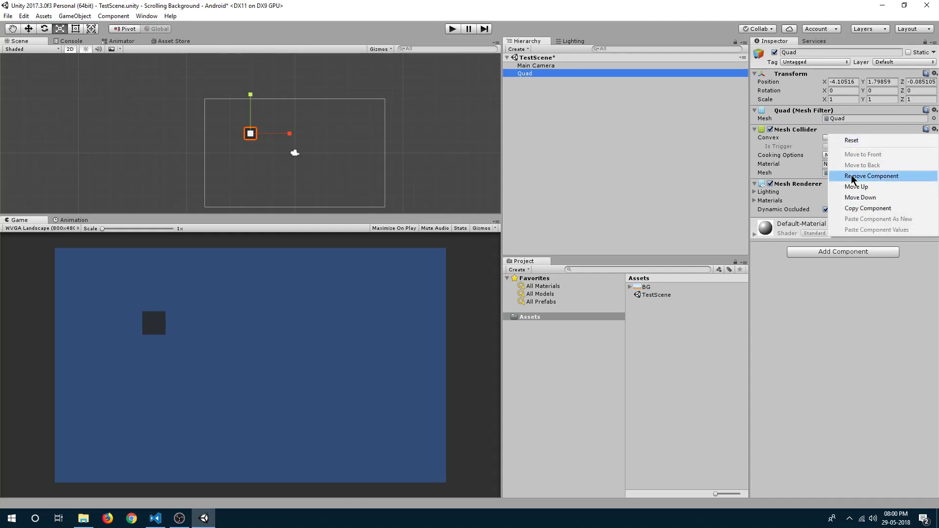
pyautogui.click(872, 176)
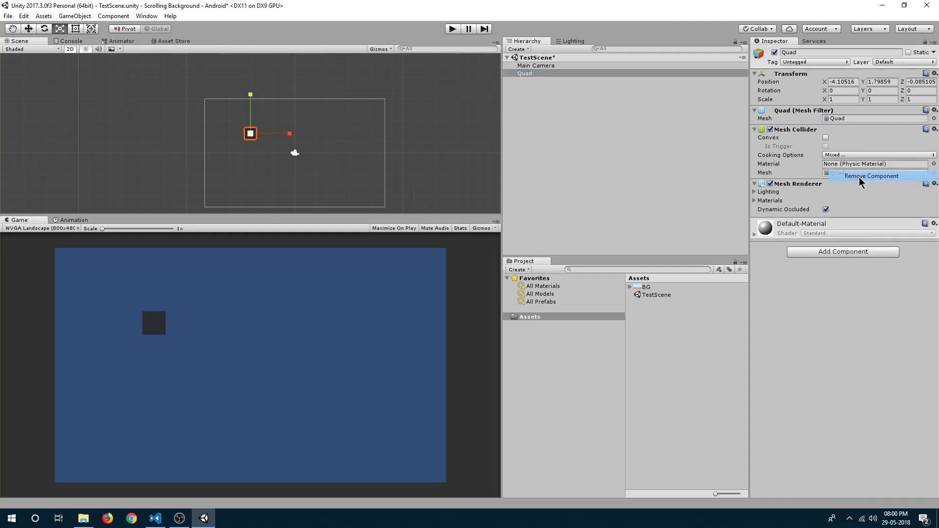
pyautogui.click(935, 77)
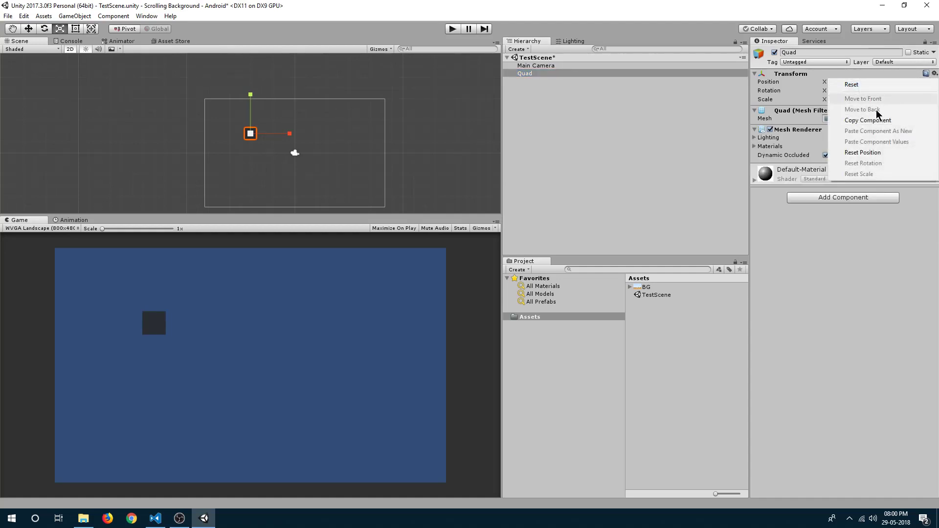
pyautogui.click(860, 85)
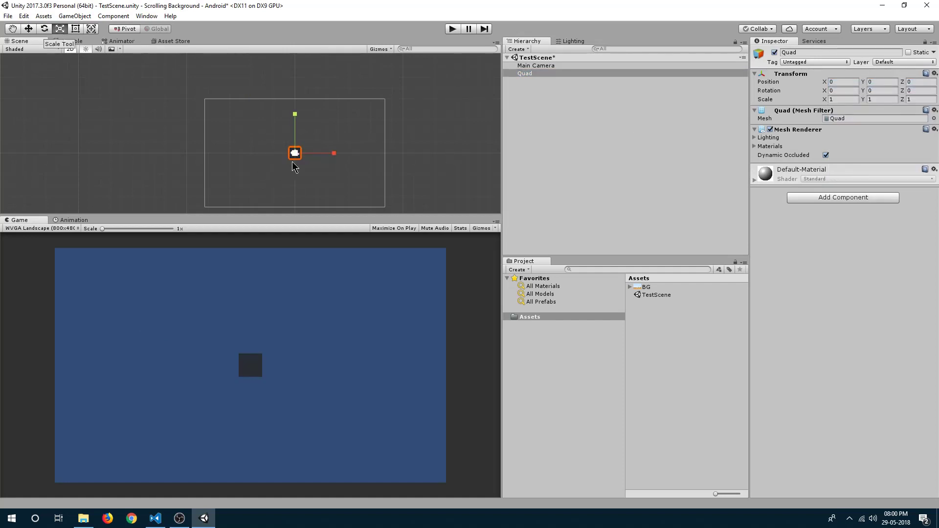
# Scale the quad to about 18.3 by 10.6 so it fills the camera frame
pyautogui.moveTo(335, 154); pyautogui.dragTo(844, 198)
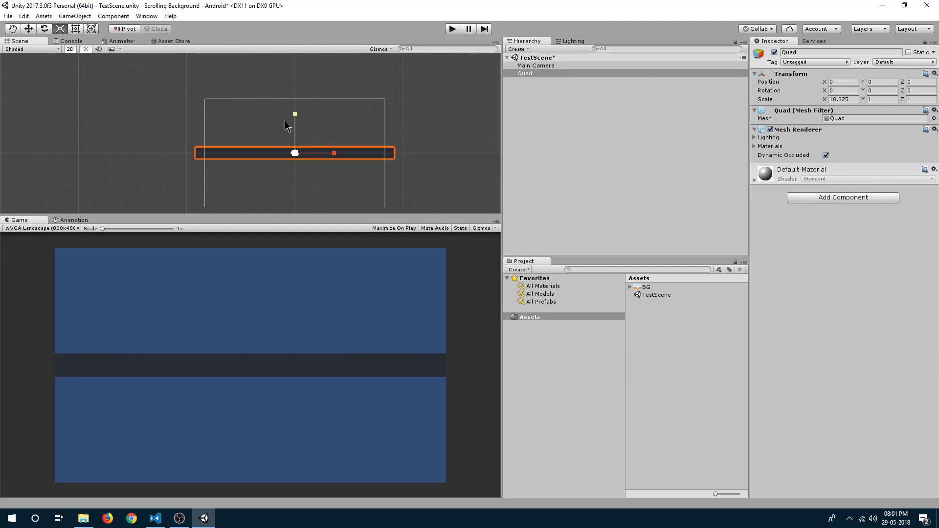
pyautogui.moveTo(294, 115)
pyautogui.mouseDown()
pyautogui.moveTo(297, 399)
pyautogui.moveTo(321, 261)
pyautogui.mouseUp()
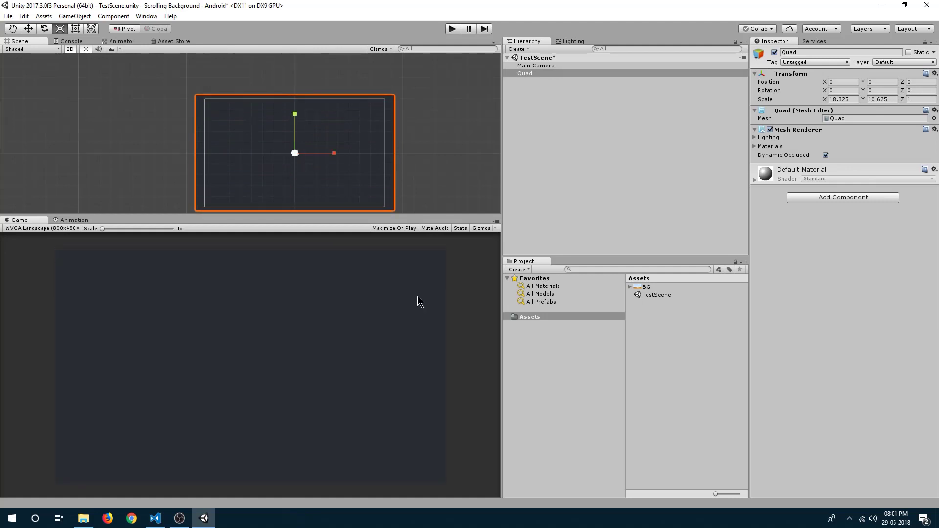
# Apply the BG desert texture to the quad and select the resulting BG material in Assets/Materials
pyautogui.click(528, 75)
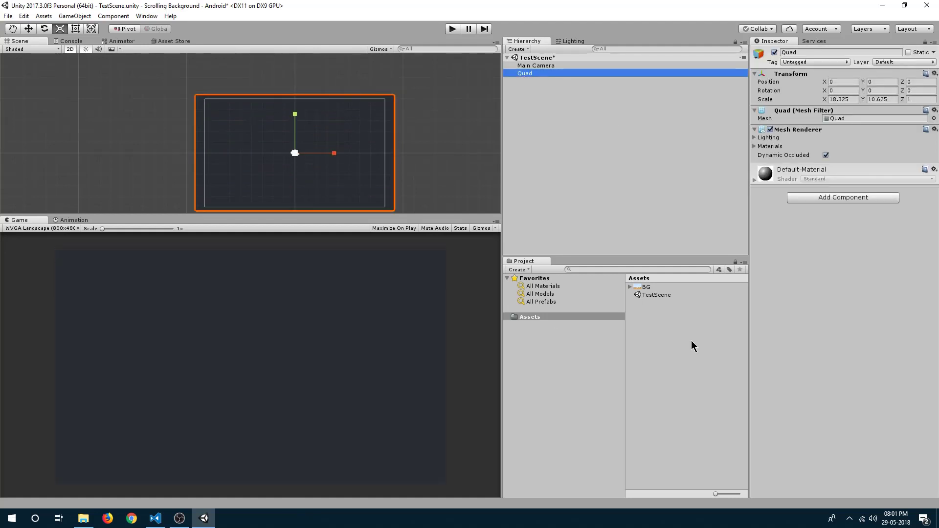
pyautogui.moveTo(636, 287); pyautogui.dragTo(830, 275)
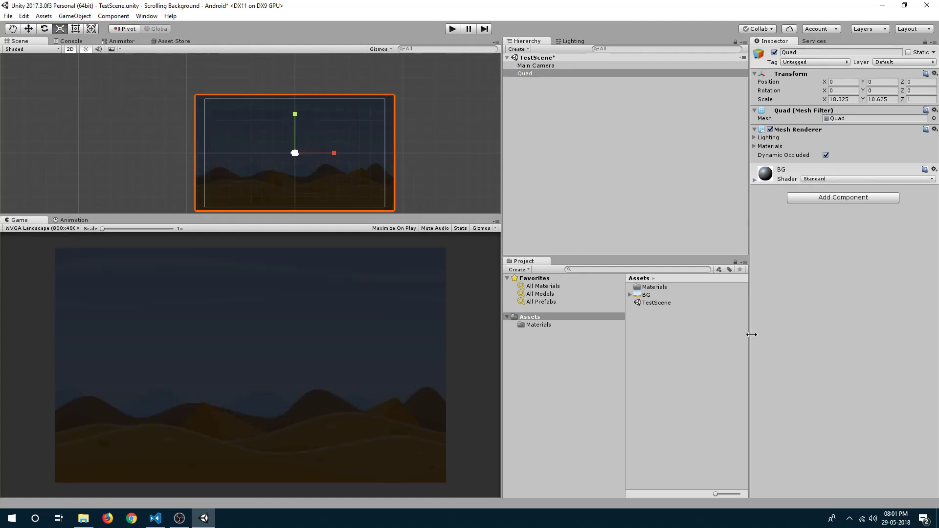
pyautogui.click(757, 180)
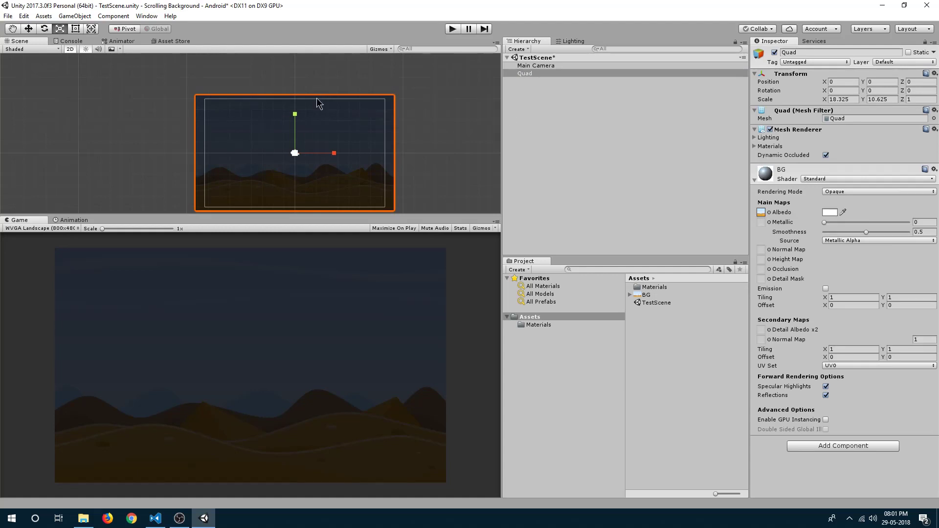
pyautogui.click(535, 325)
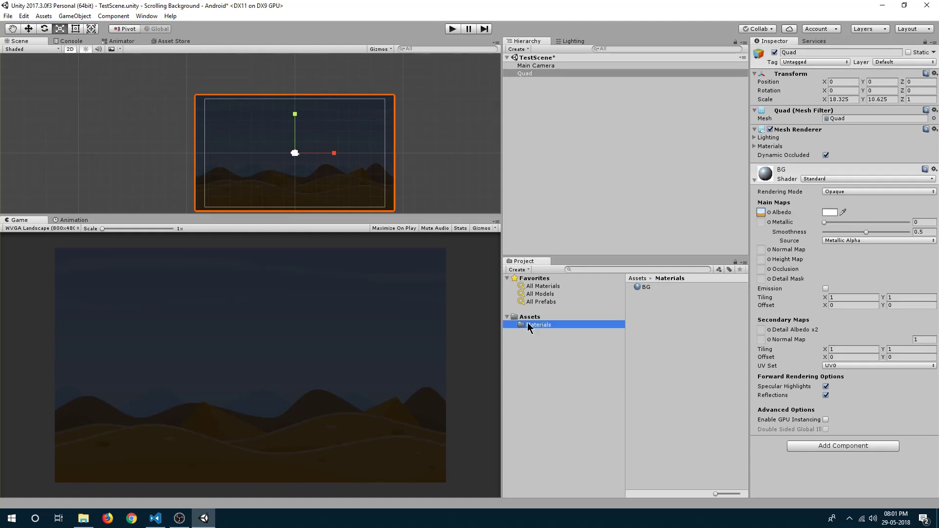
pyautogui.click(647, 288)
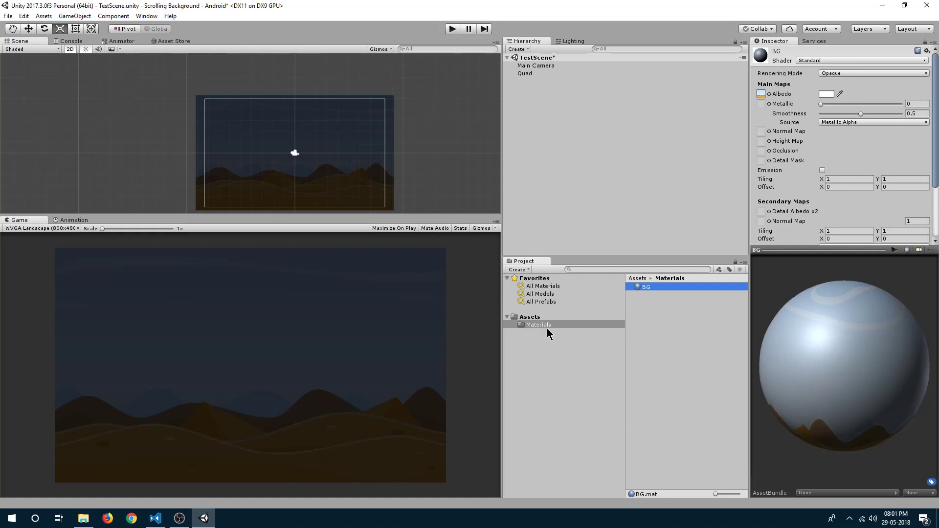
pyautogui.scroll(-2, 890, 178)
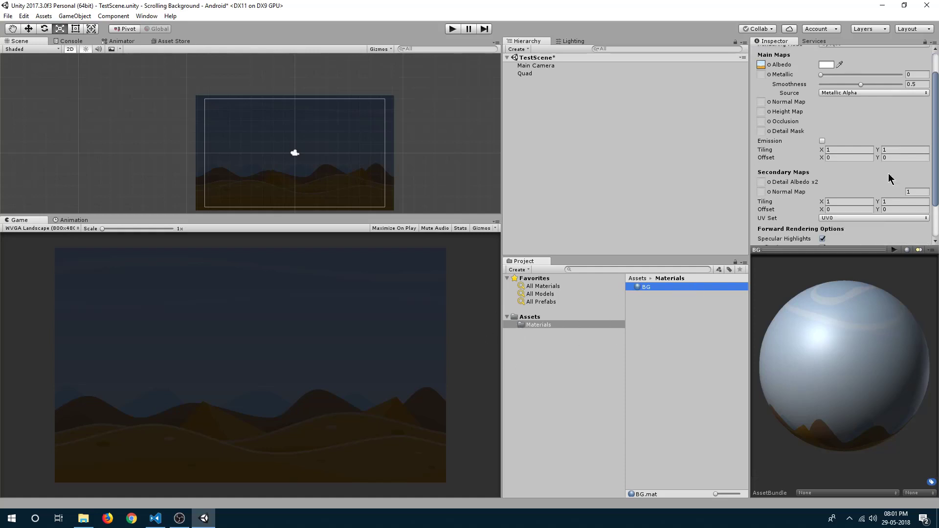
pyautogui.scroll(-1, 890, 191)
pyautogui.scroll(4, 885, 187)
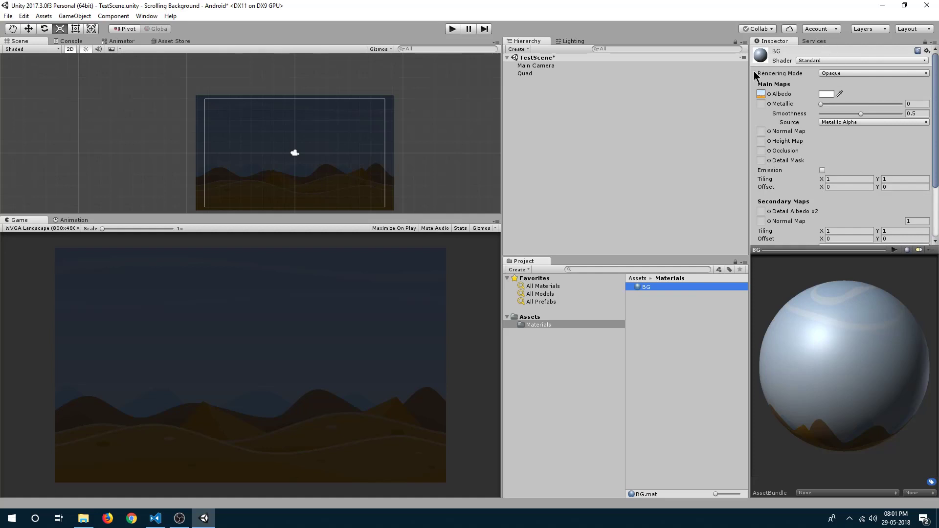
# Switch the BG material's shader to Unlit/Texture so the desert shows at full brightness
pyautogui.click(814, 62)
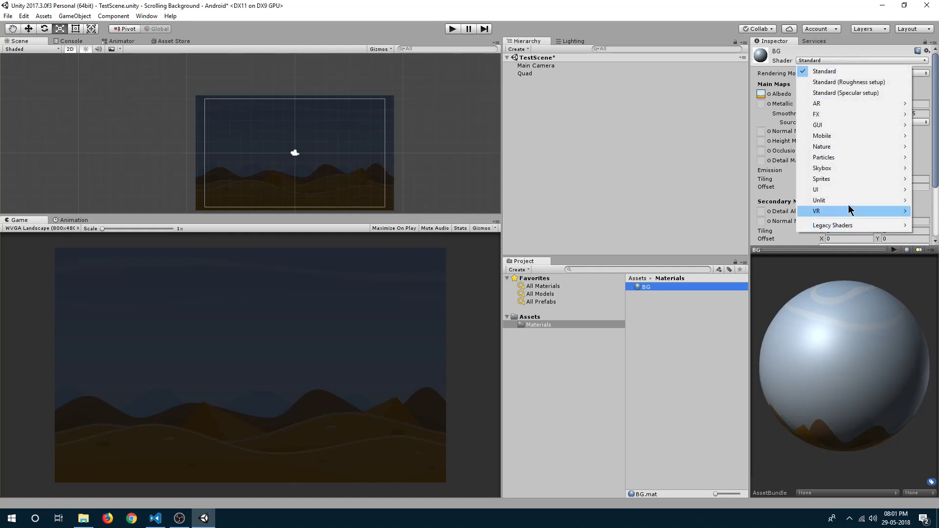
pyautogui.moveTo(852, 201)
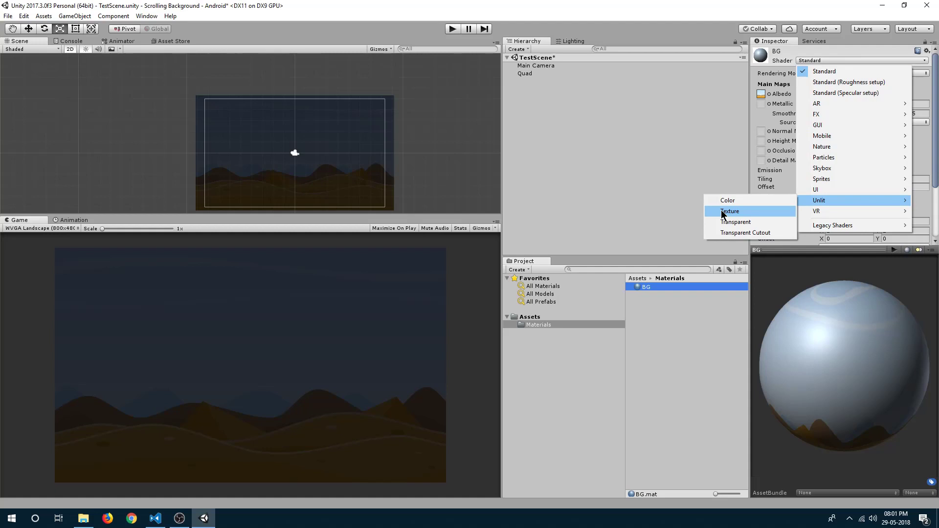
pyautogui.click(742, 214)
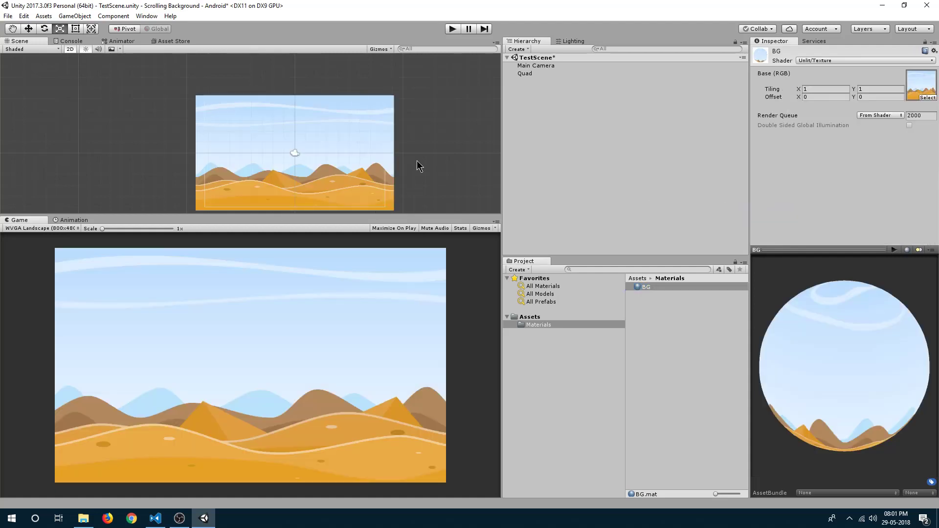
pyautogui.scroll(-1, 393, 112)
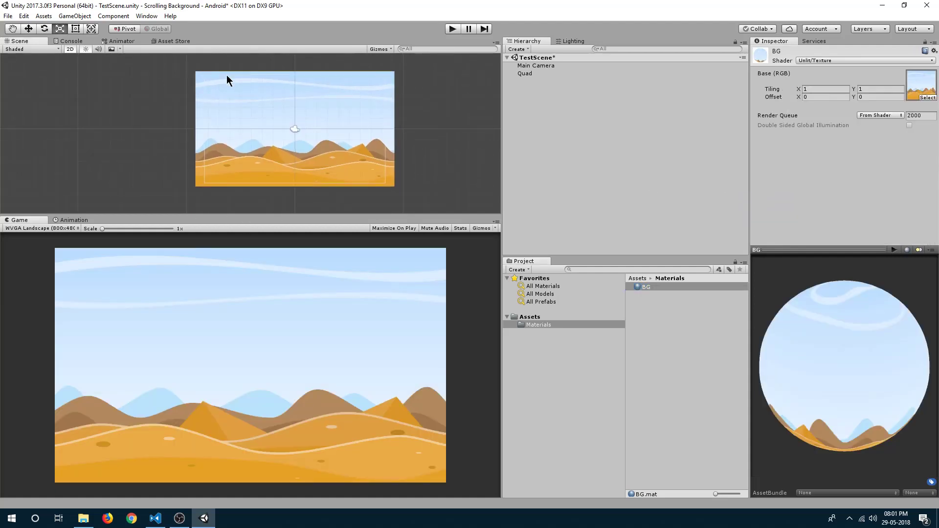
pyautogui.scroll(-1, 304, 137)
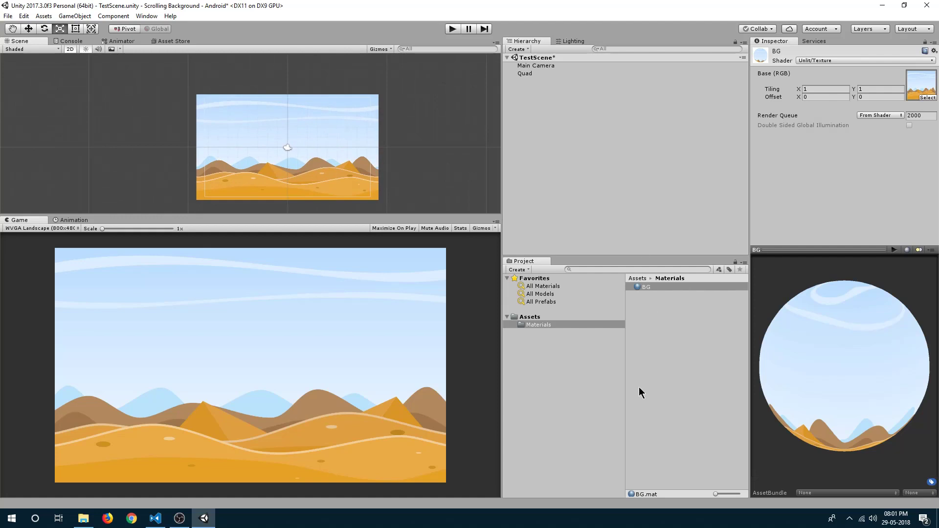
# Confirm the BG texture's Wrap Mode is Repeat and scrub the quad material's X offset to test scrolling
pyautogui.click(530, 317)
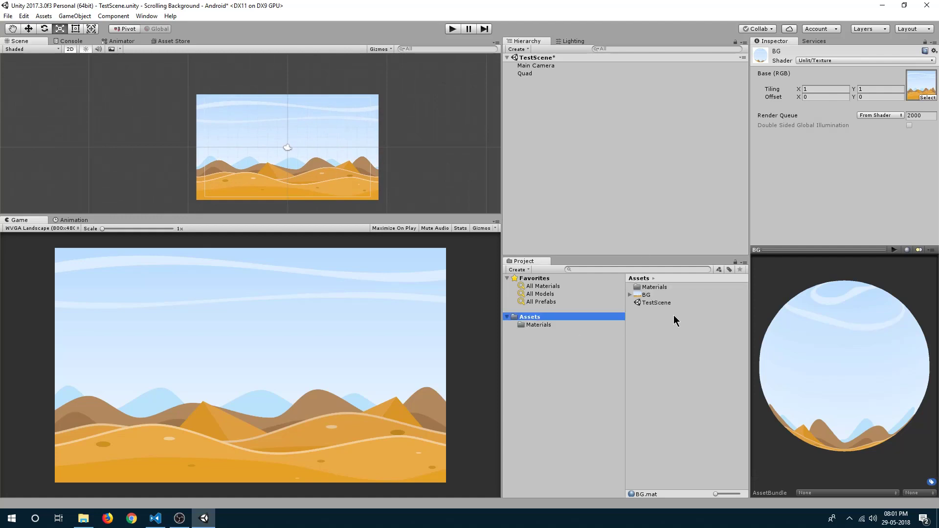
pyautogui.click(649, 295)
pyautogui.scroll(-2, 788, 229)
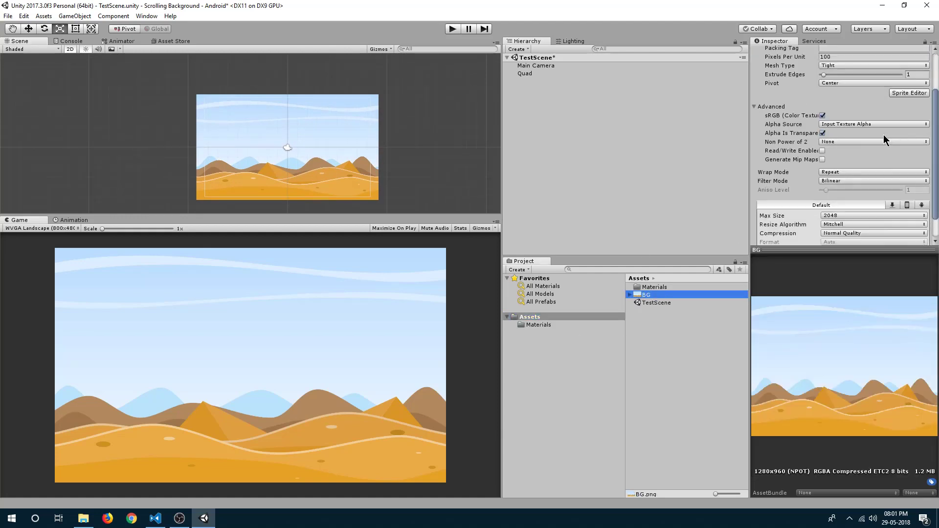
pyautogui.scroll(-1, 884, 135)
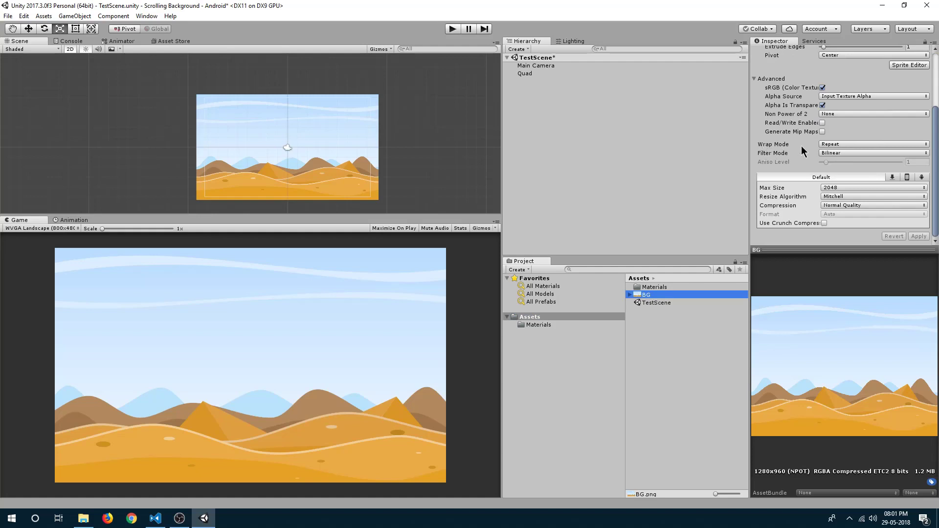
pyautogui.click(840, 145)
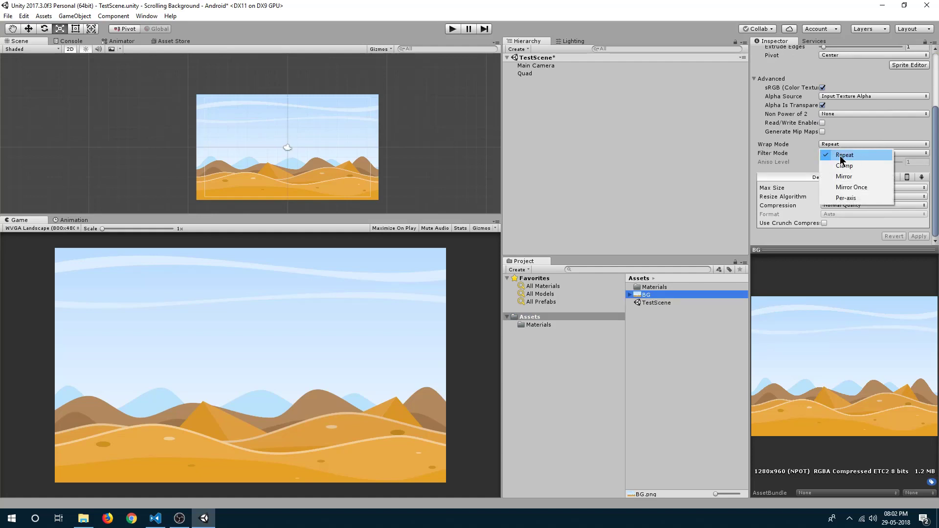
pyautogui.click(836, 156)
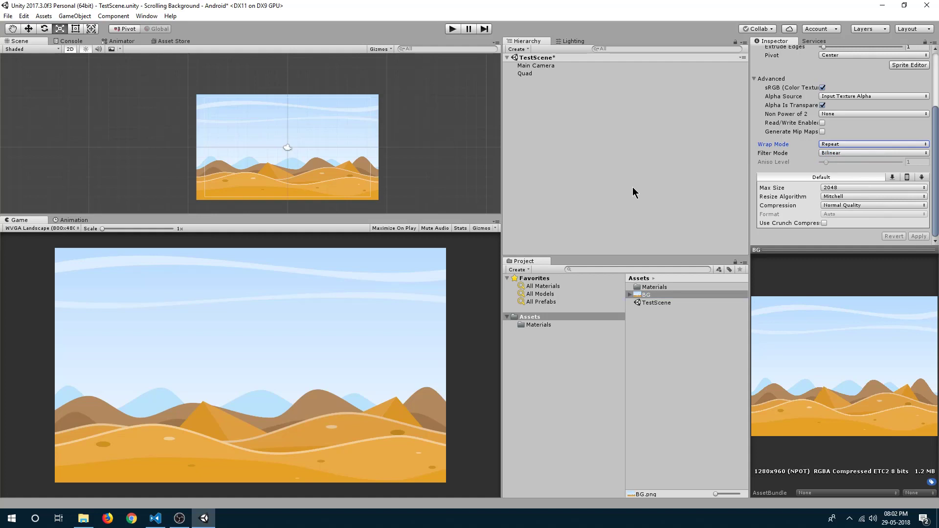
pyautogui.click(525, 74)
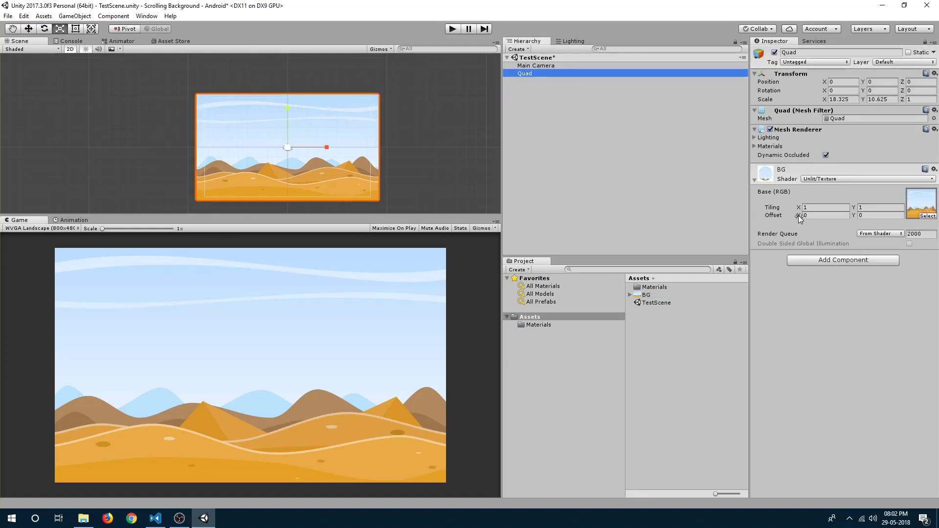
pyautogui.moveTo(798, 215); pyautogui.dragTo(899, 214)
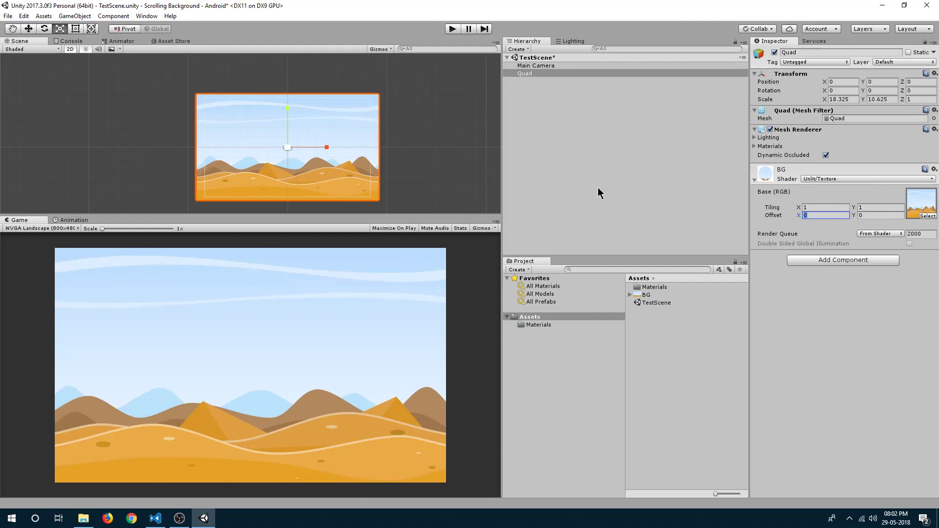
pyautogui.click(600, 156)
# Create a new C# script in the Assets folder
pyautogui.click(554, 318)
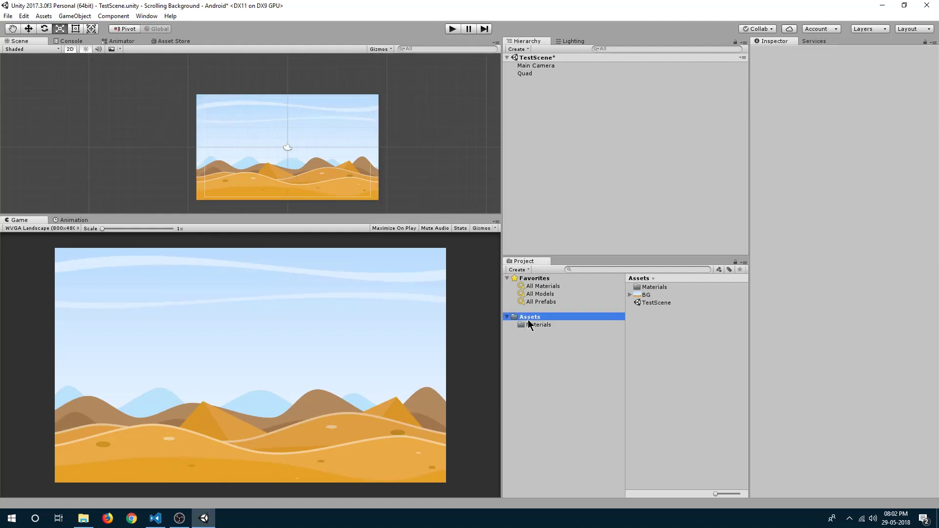
pyautogui.rightClick(650, 319)
pyautogui.moveTo(676, 126)
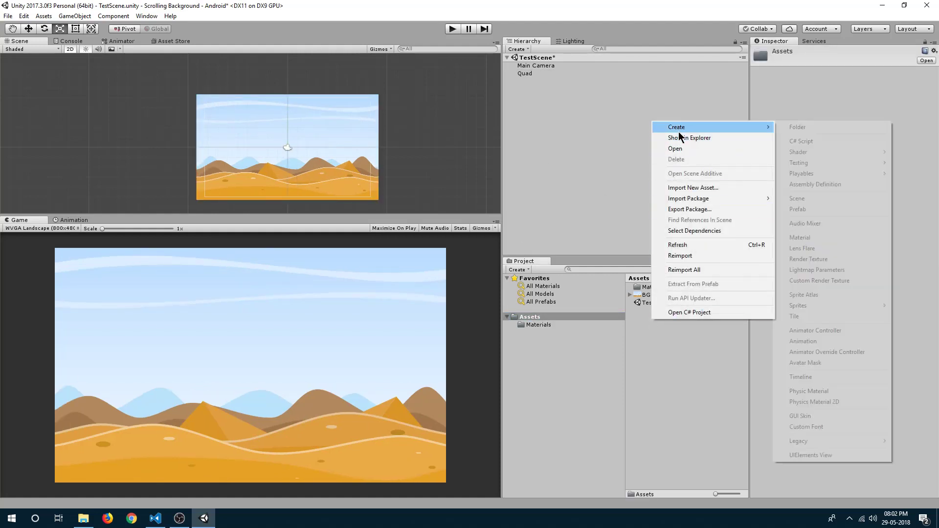
pyautogui.click(802, 142)
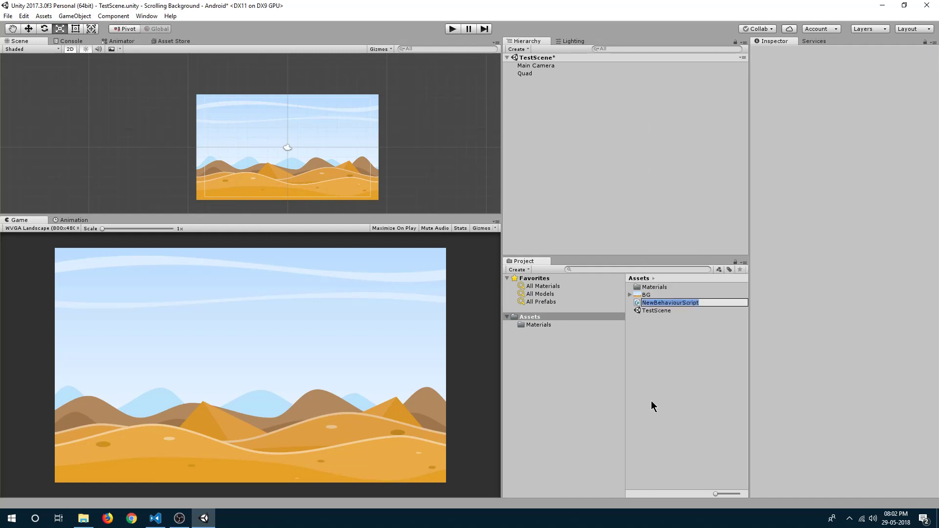
pyautogui.write('ScrollingBackground')
# Name the script ScrollingBackground, open it, and declare public float bgSpeed; in the class
pyautogui.press('Return')
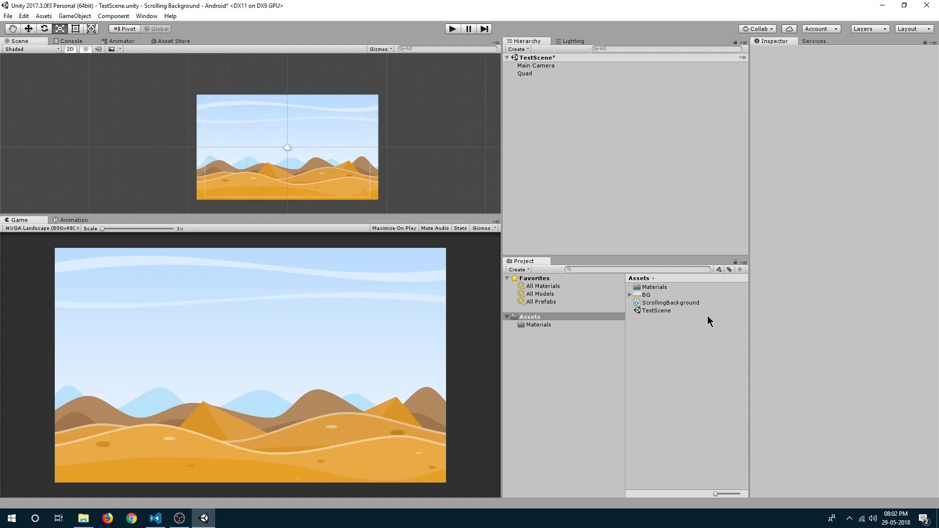
pyautogui.doubleClick(681, 301)
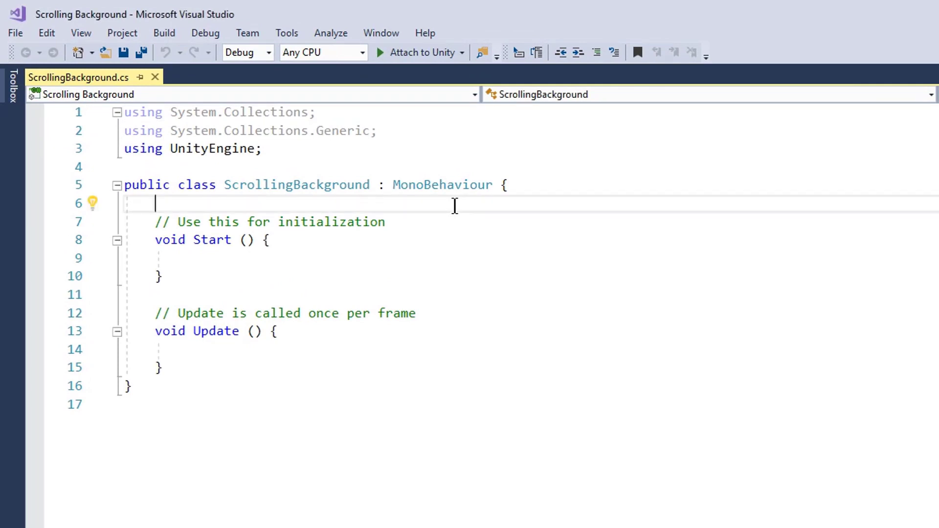
pyautogui.press('Return')
pyautogui.press('Return')
pyautogui.press('Up')
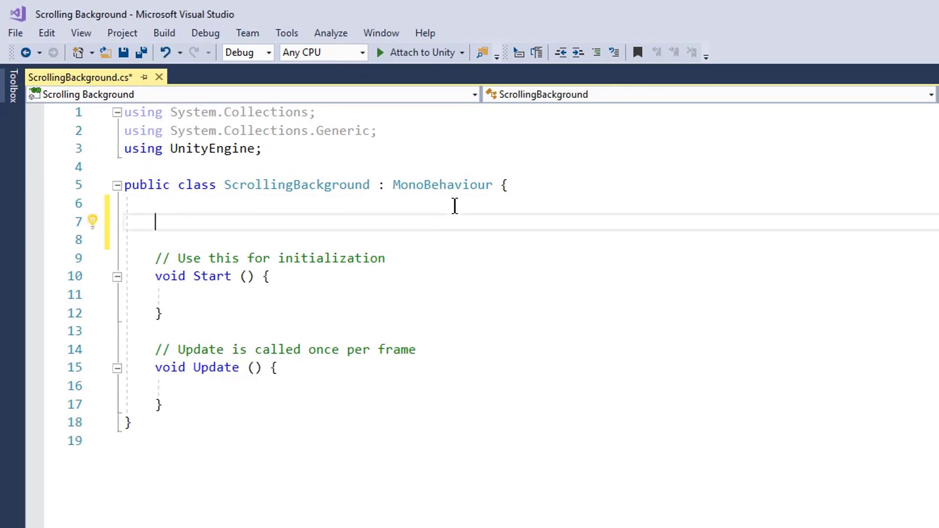
pyautogui.write('public ')
pyautogui.write('float ')
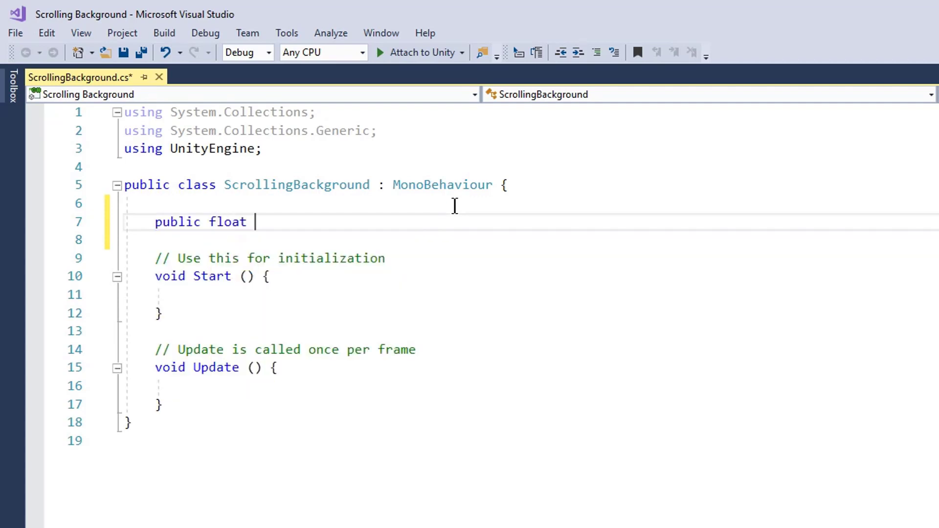
pyautogui.write('bgSpeed;')
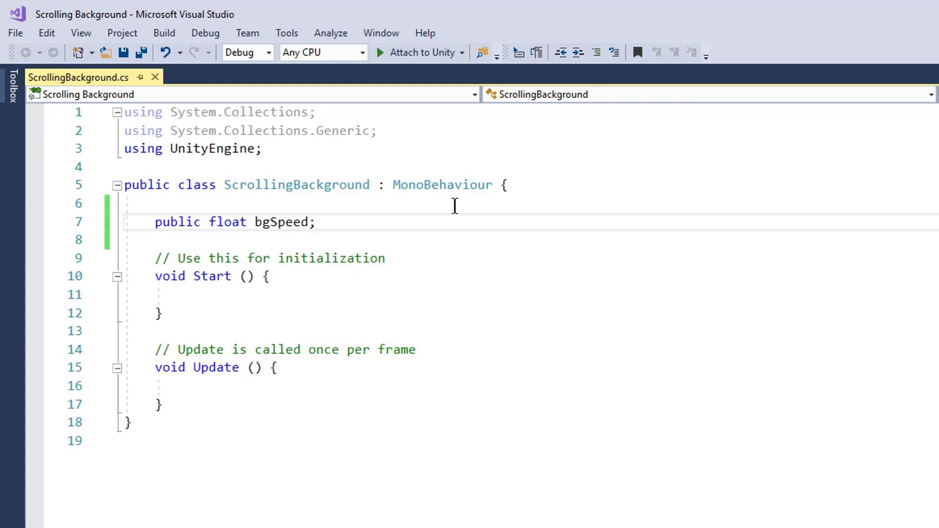
pyautogui.press('Return')
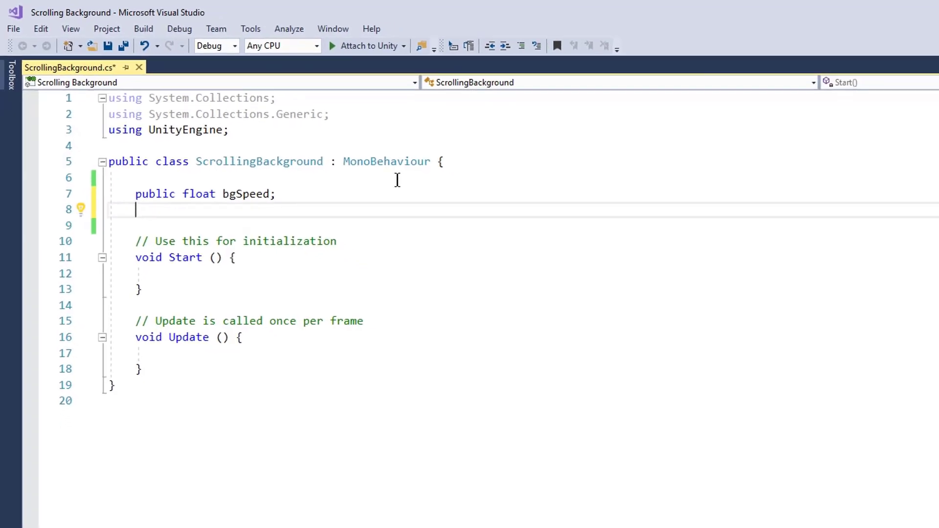
# Check the Quad's components in Unity, then declare public Renderer bgRend; below bgSpeed
pyautogui.click(902, 9)
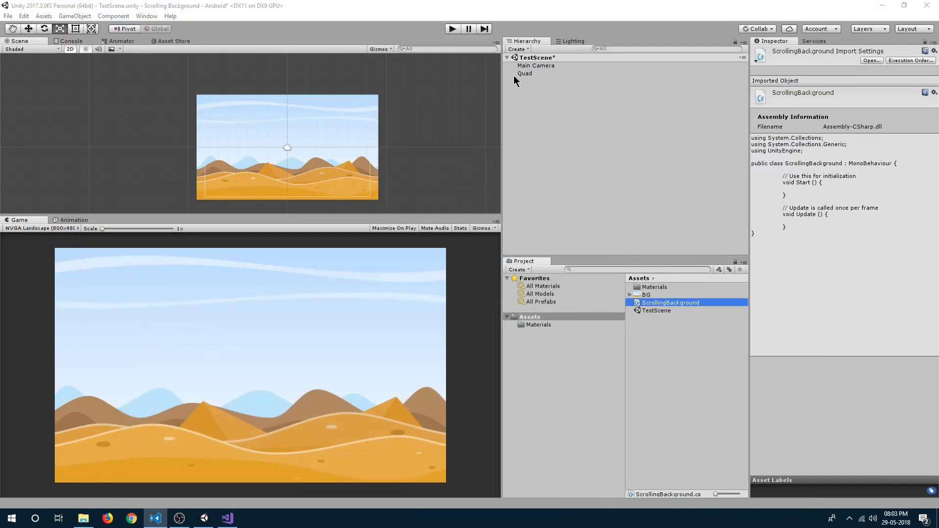
pyautogui.click(525, 74)
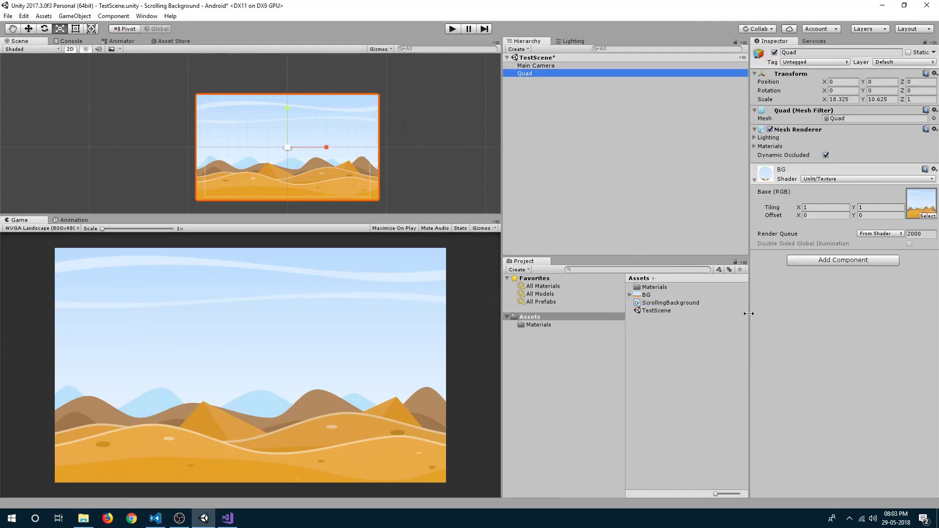
pyautogui.click(228, 519)
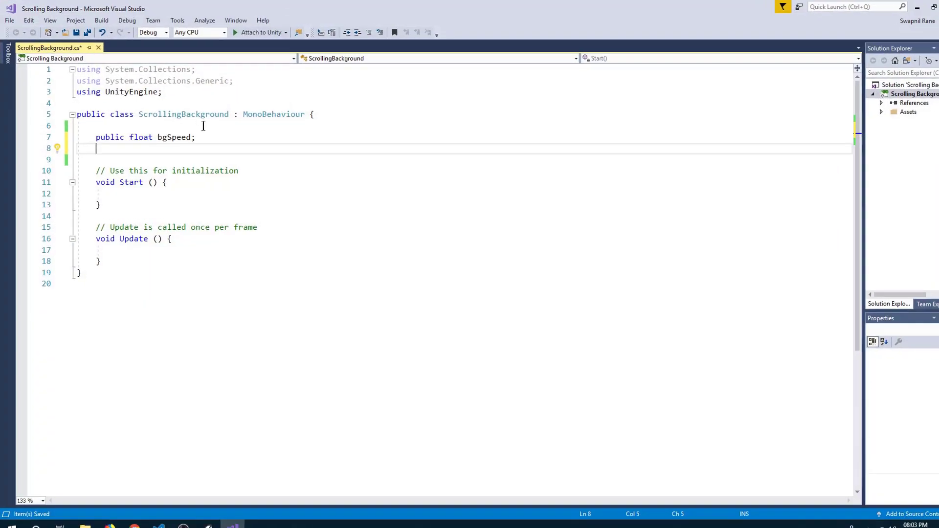
pyautogui.write('public ')
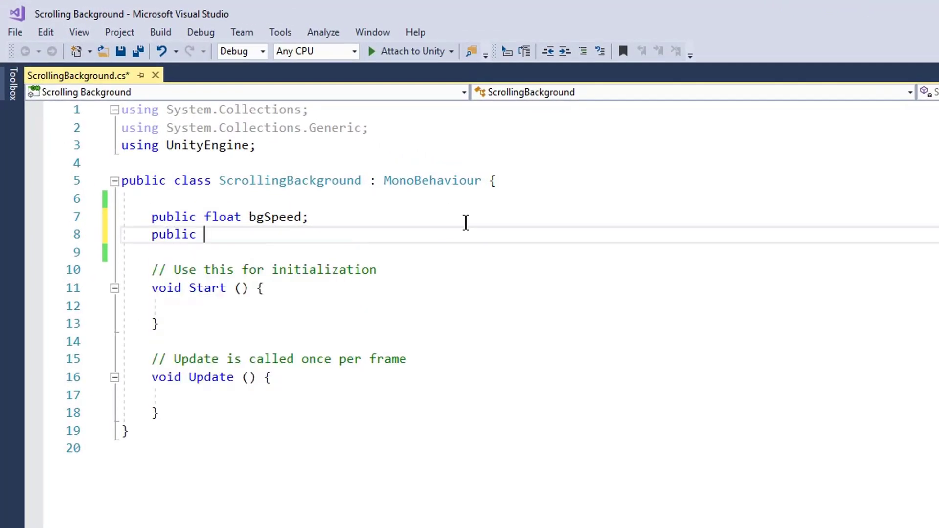
pyautogui.write('Ren')
pyautogui.press('Tab')
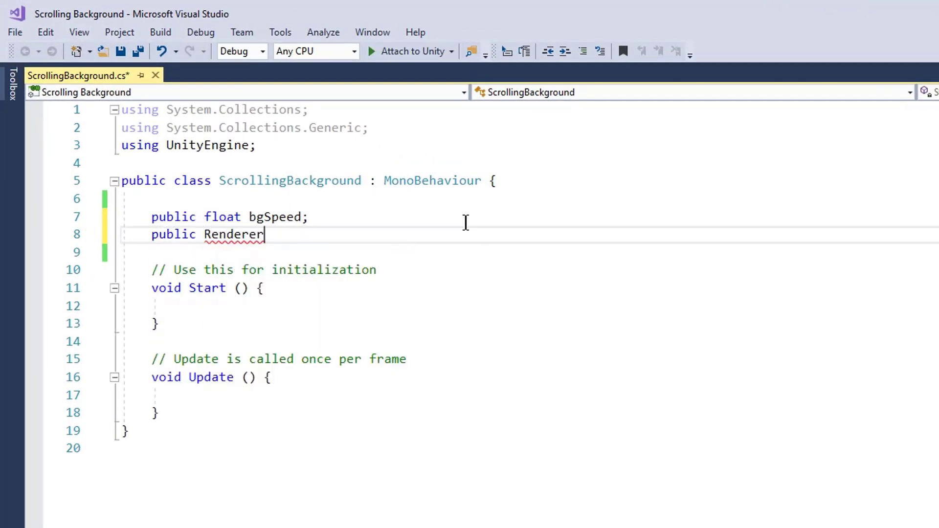
pyautogui.write(' bg')
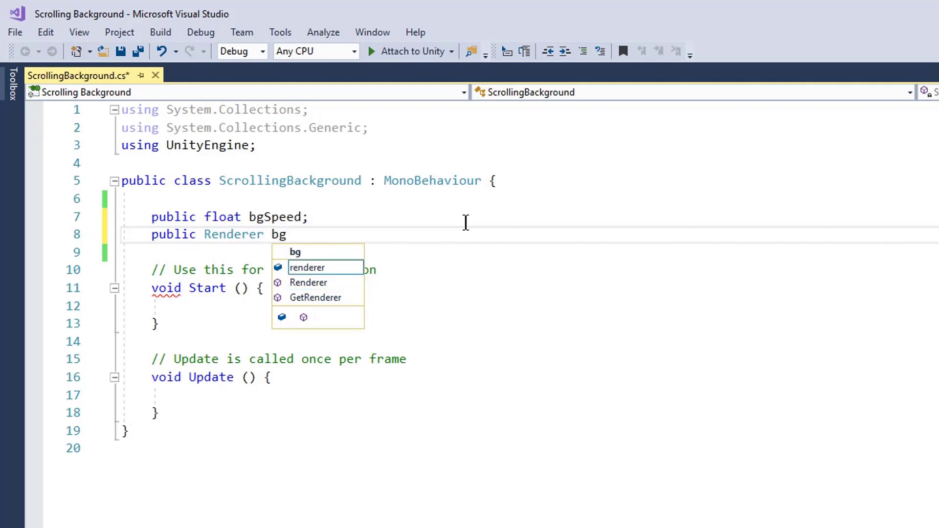
pyautogui.write('Rend;')
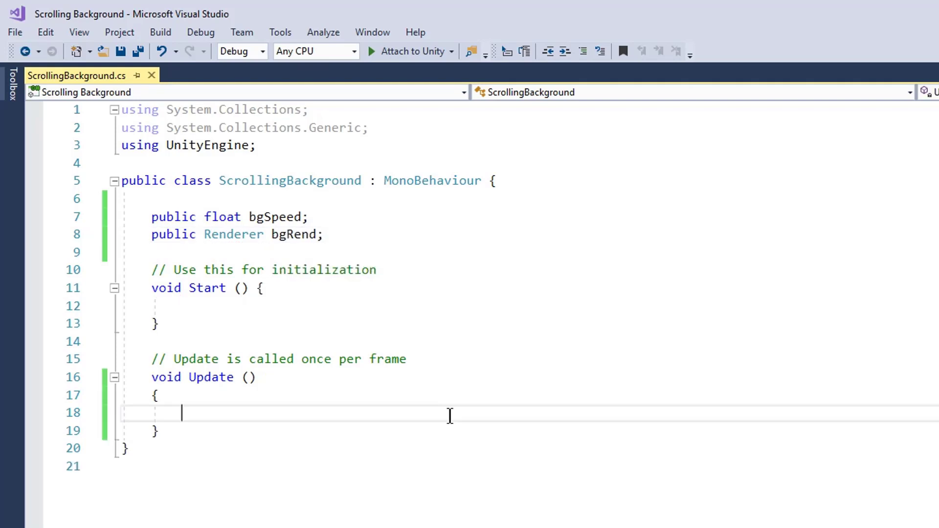
pyautogui.write('bgrend')
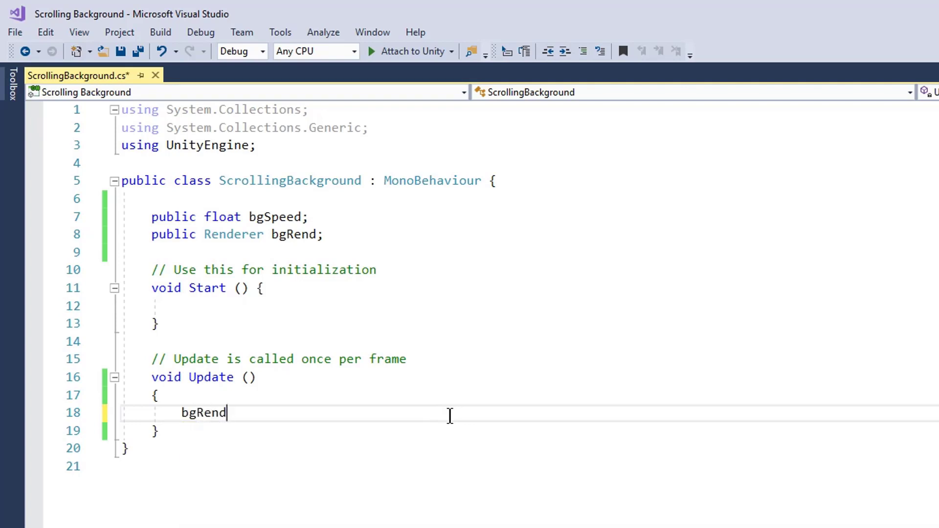
pyautogui.write('.ma')
# In Update add bgRend.material.mainTextureOffset += new Vector2(bgSpeed * Time.deltaTime, 0f); and save
pyautogui.press('Tab')
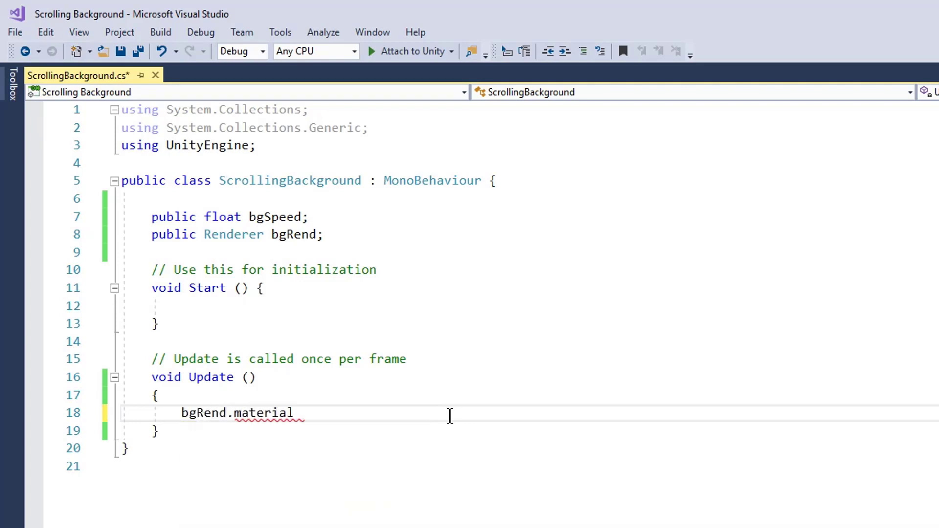
pyautogui.write('.main')
pyautogui.press('Down')
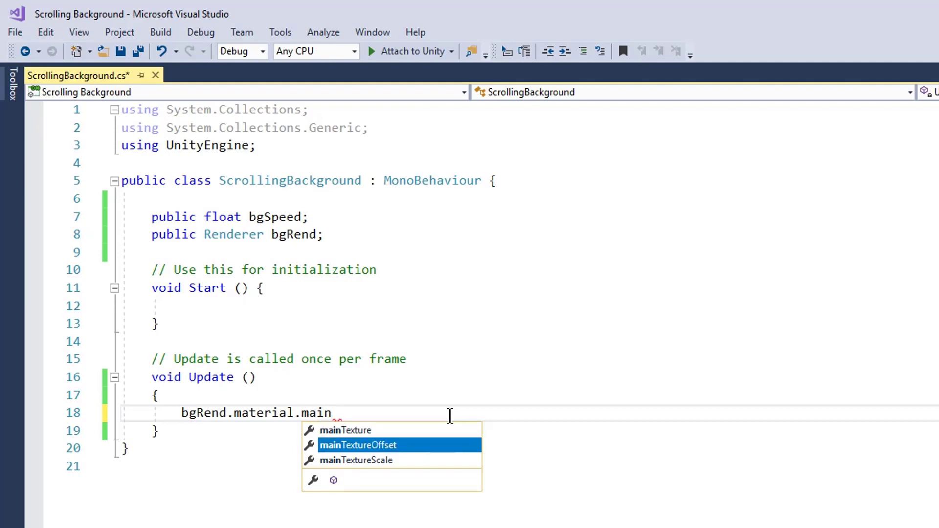
pyautogui.press('Tab')
pyautogui.write('+')
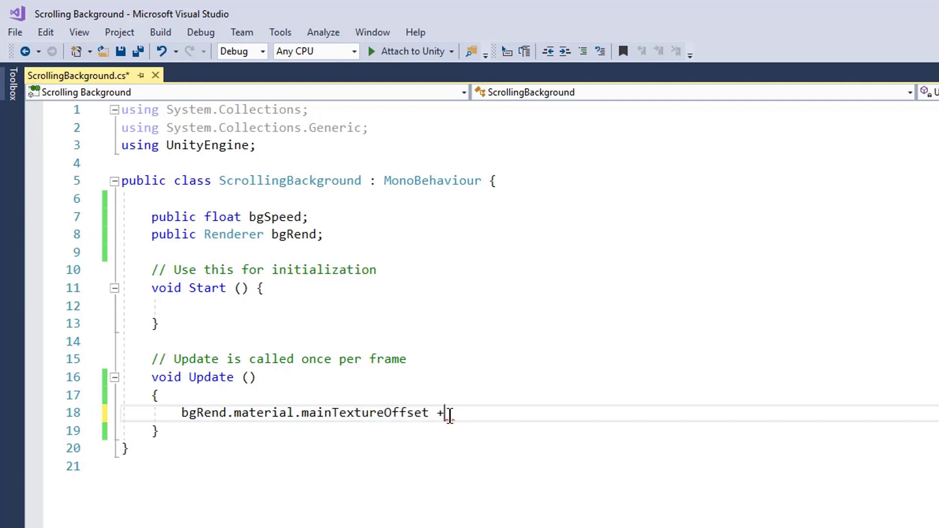
pyautogui.write('= new')
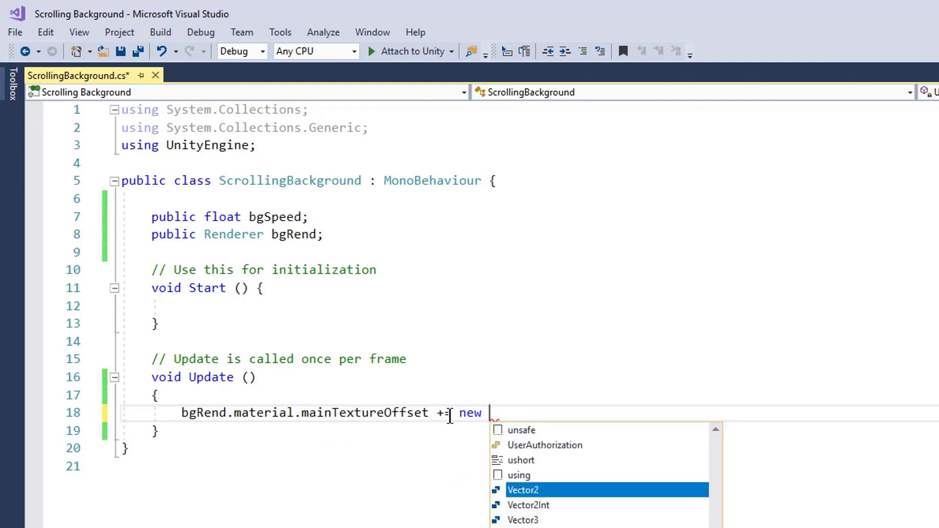
pyautogui.press('Tab')
pyautogui.write('(')
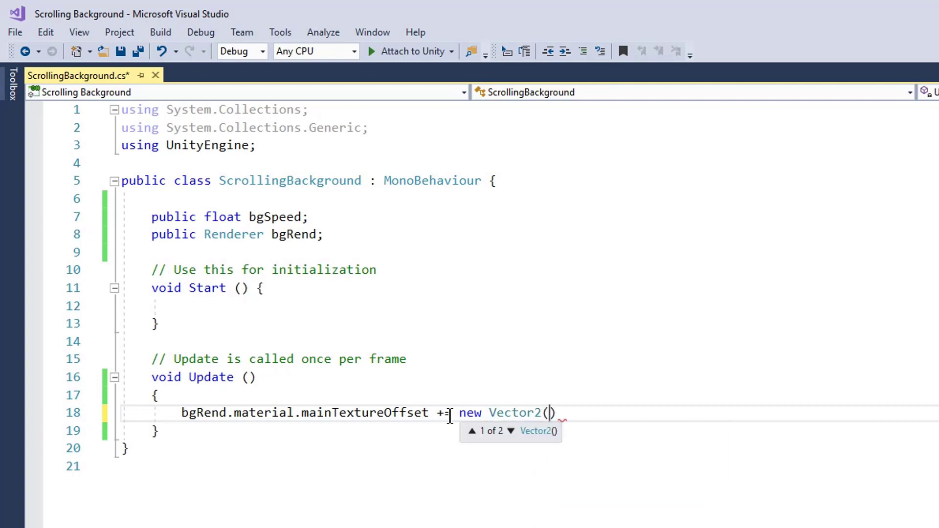
pyautogui.write('bg')
pyautogui.press('Down')
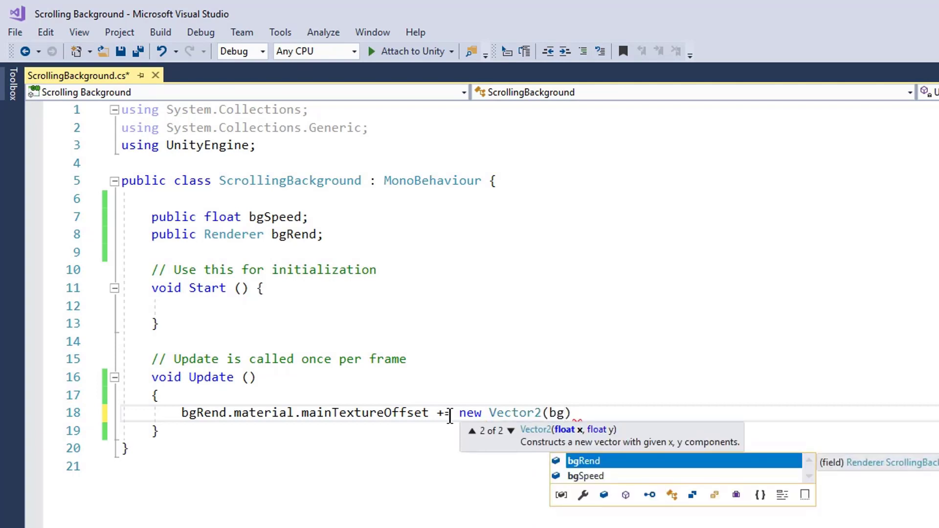
pyautogui.press('Tab')
pyautogui.write('* ')
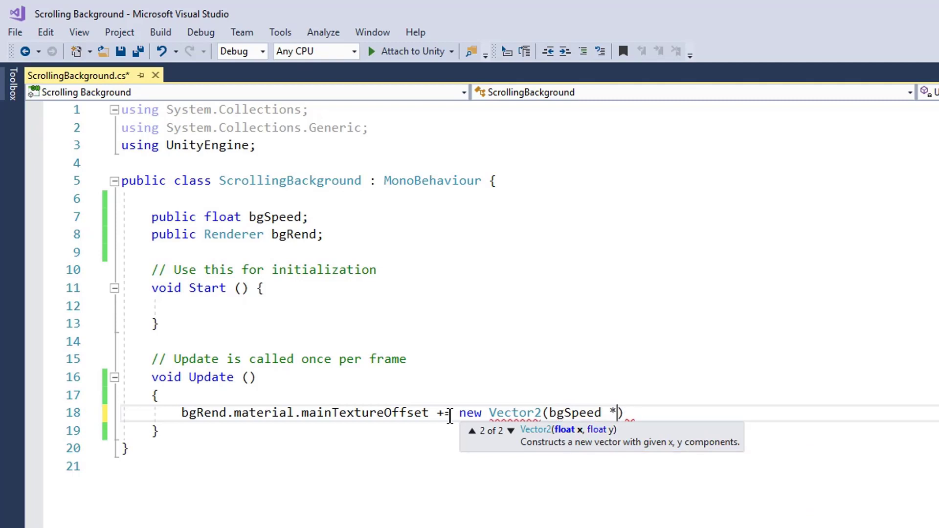
pyautogui.write('tim')
pyautogui.press('Tab')
pyautogui.write('.d')
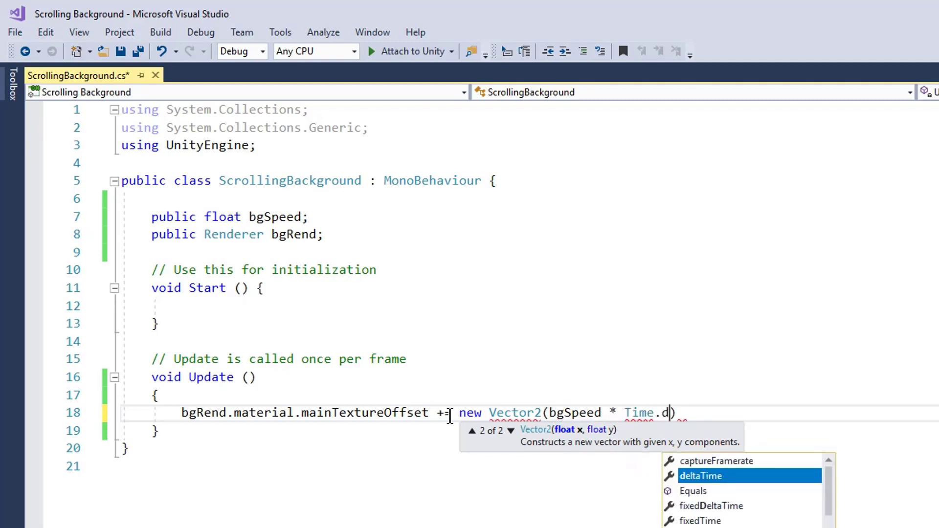
pyautogui.press('Tab')
pyautogui.write(', ')
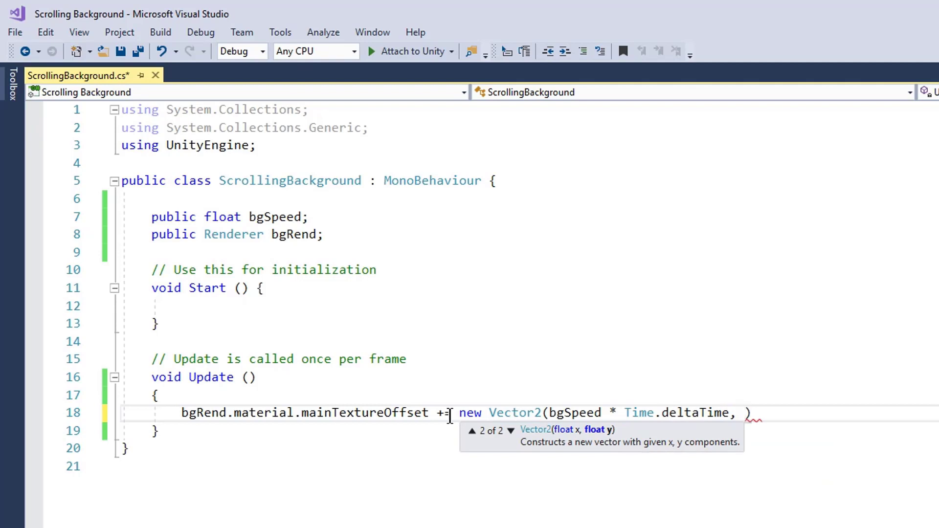
pyautogui.write('0f')
pyautogui.press('Right')
pyautogui.write(';')
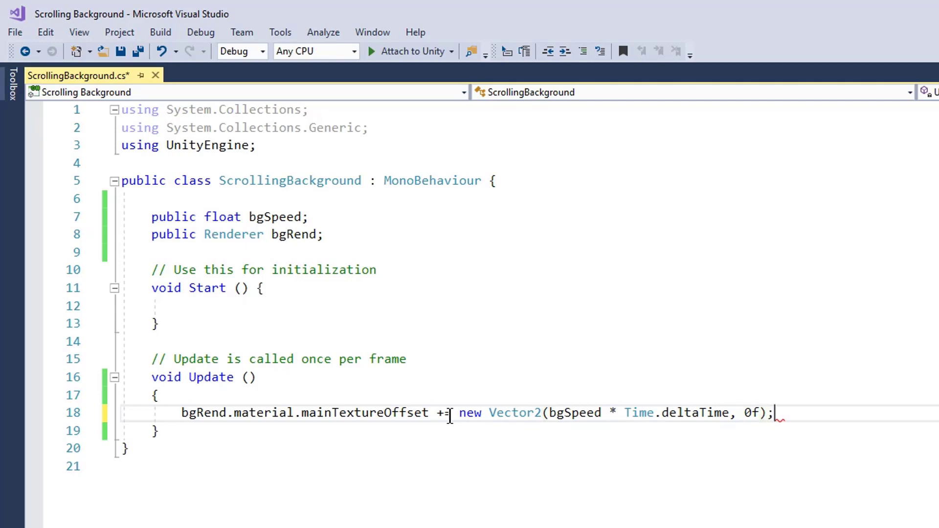
pyautogui.hotkey('ctrl', 's')
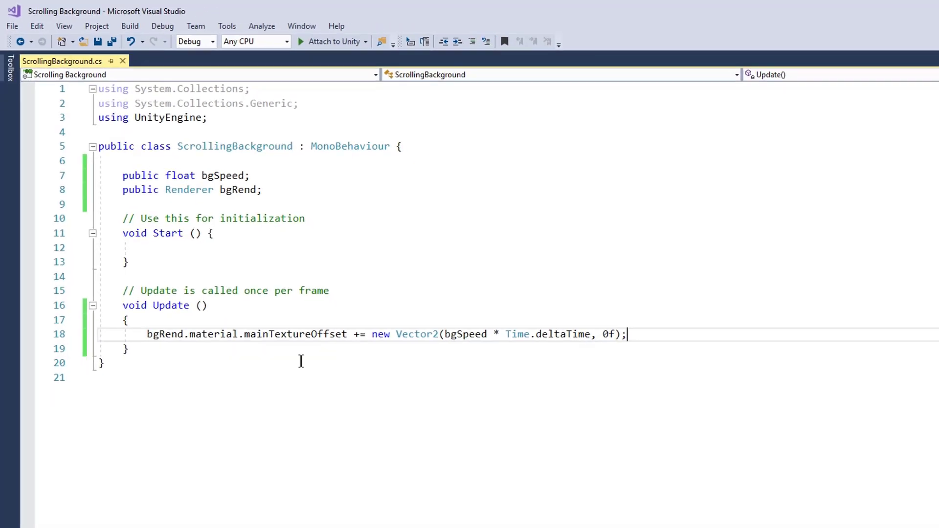
# Add ScrollingBackground to the Quad with Bg Speed 2 and its Mesh Renderer as Bg Rend
pyautogui.hotkey('alt', 'Tab')
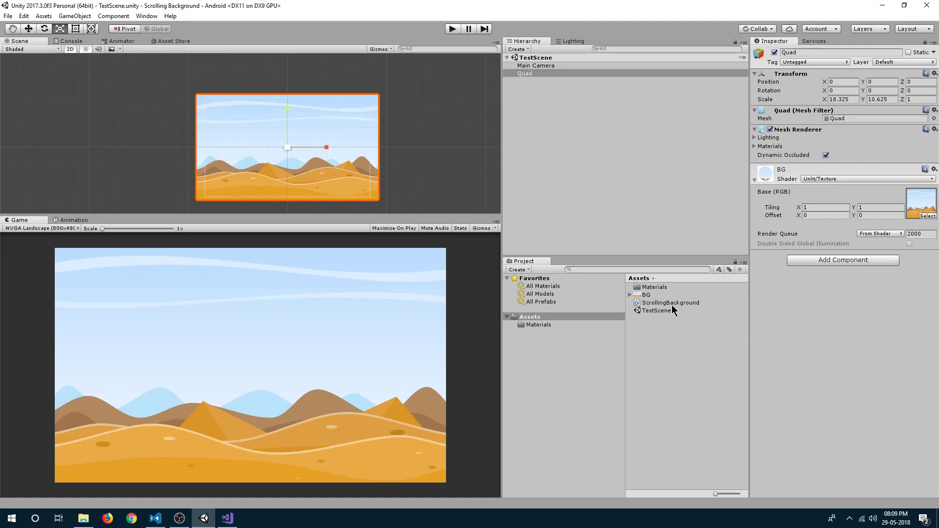
pyautogui.moveTo(671, 303); pyautogui.dragTo(864, 325)
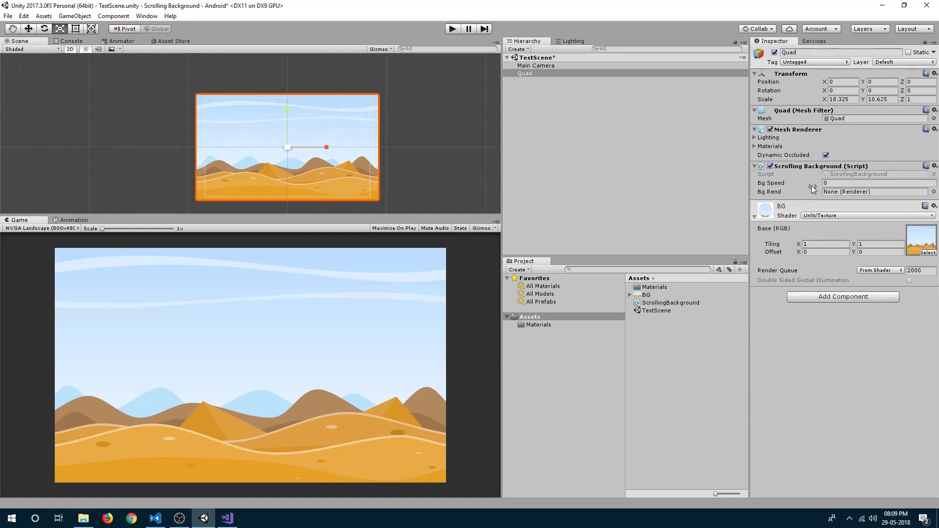
pyautogui.click(843, 183)
pyautogui.write('2')
pyautogui.moveTo(796, 131); pyautogui.dragTo(860, 195)
# Play the scene, try Bg Speed 0.2 and other live values including negative, then stop
pyautogui.click(453, 28)
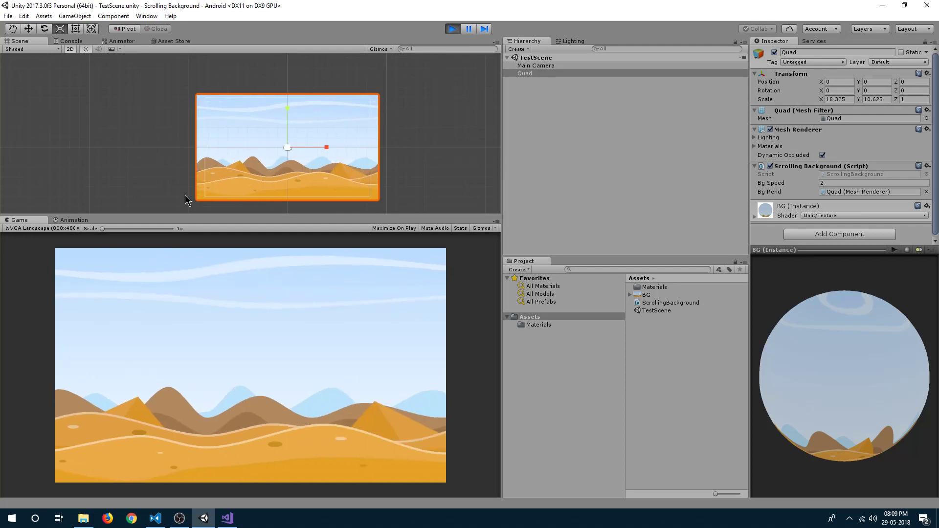
pyautogui.click(839, 182)
pyautogui.write('0.2')
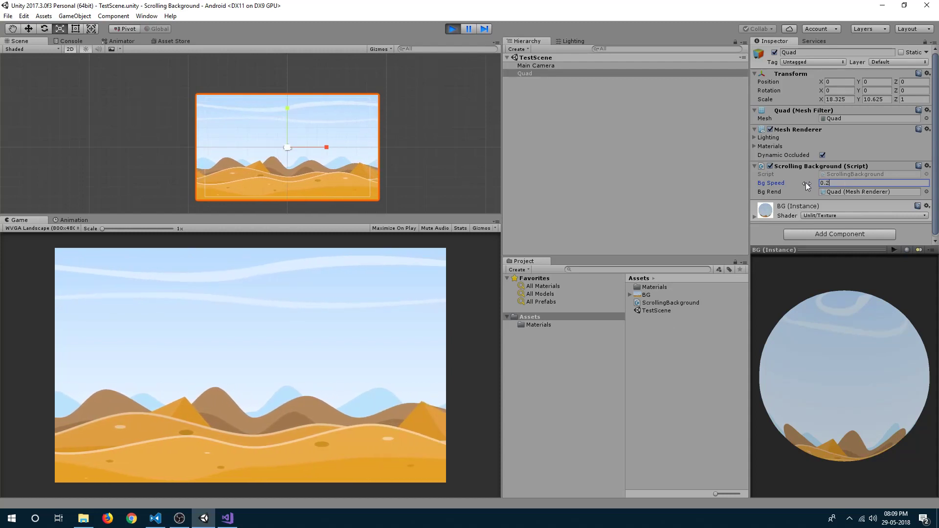
pyautogui.moveTo(806, 183); pyautogui.dragTo(831, 188)
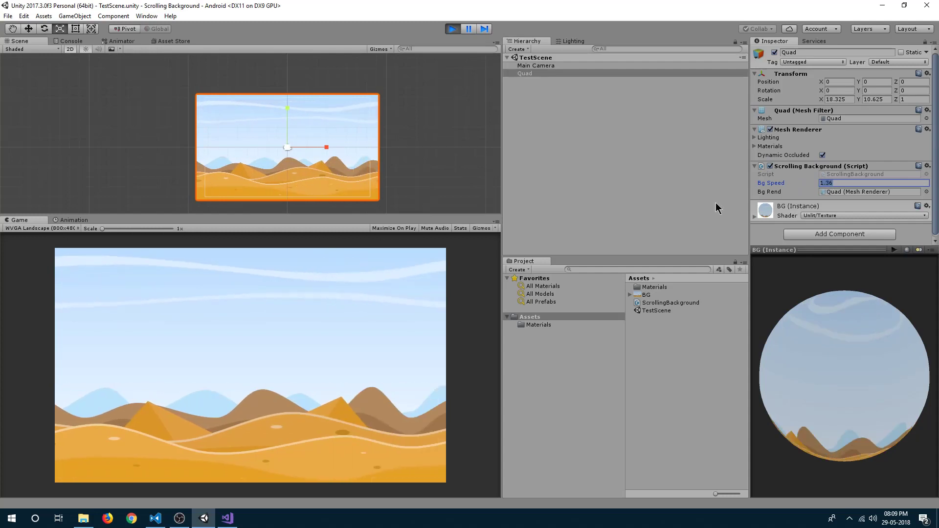
pyautogui.click(452, 28)
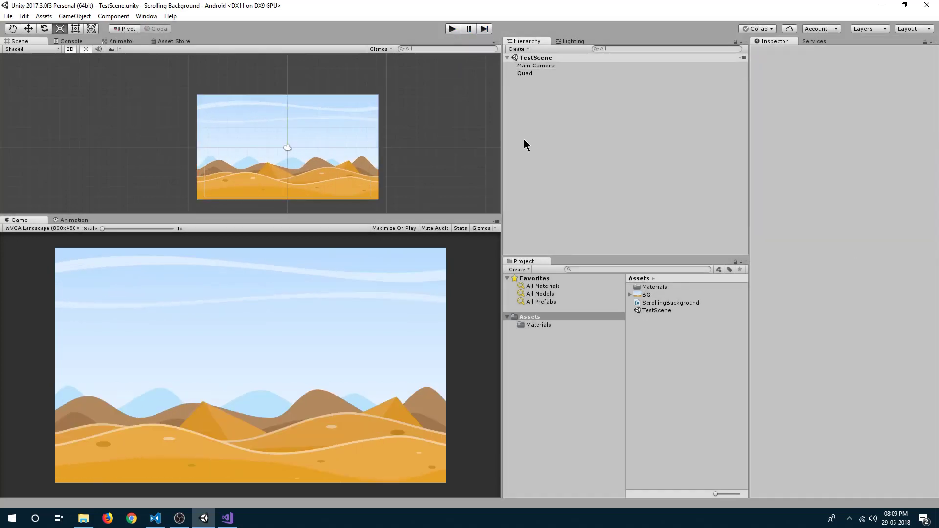